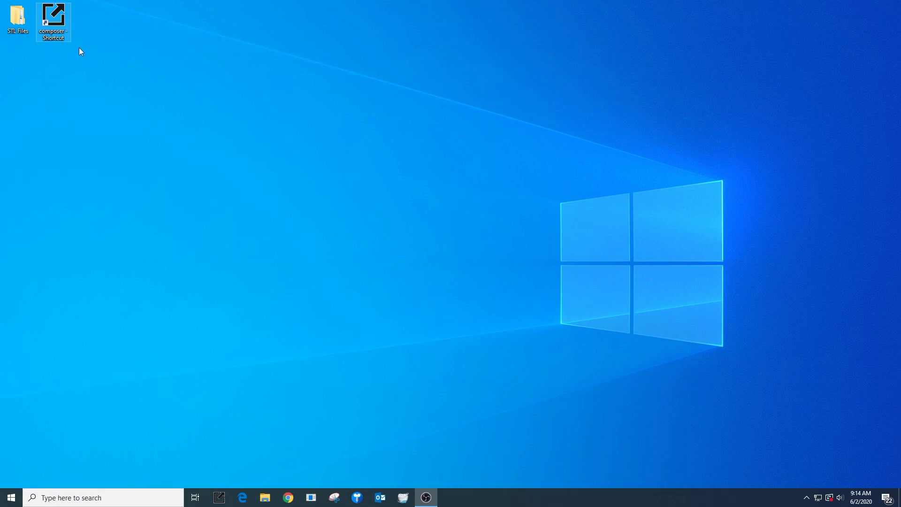
Launch Asiga Composer from its desktop shortcut.
double_click(50, 15)
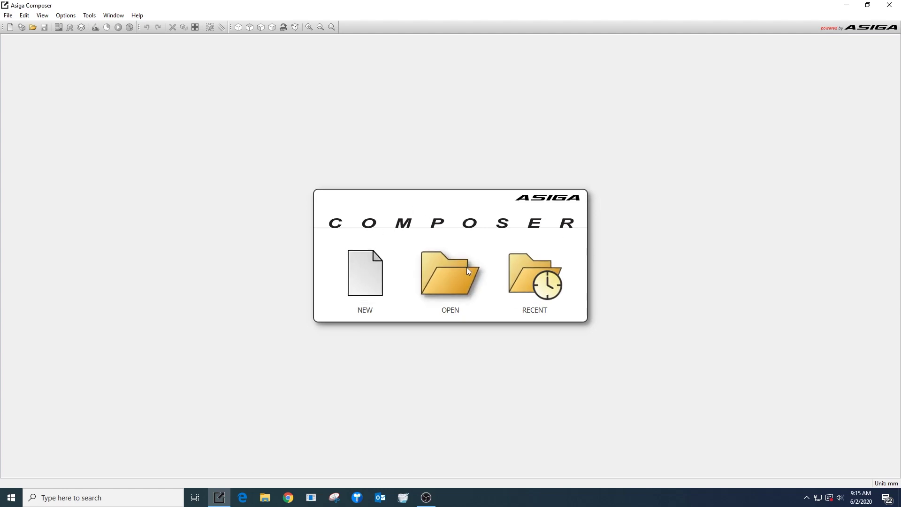
Create a new RD-MAX build using VeriModel OS Ivory 20.1 at 0.050 mm slice thickness.
left_click(366, 288)
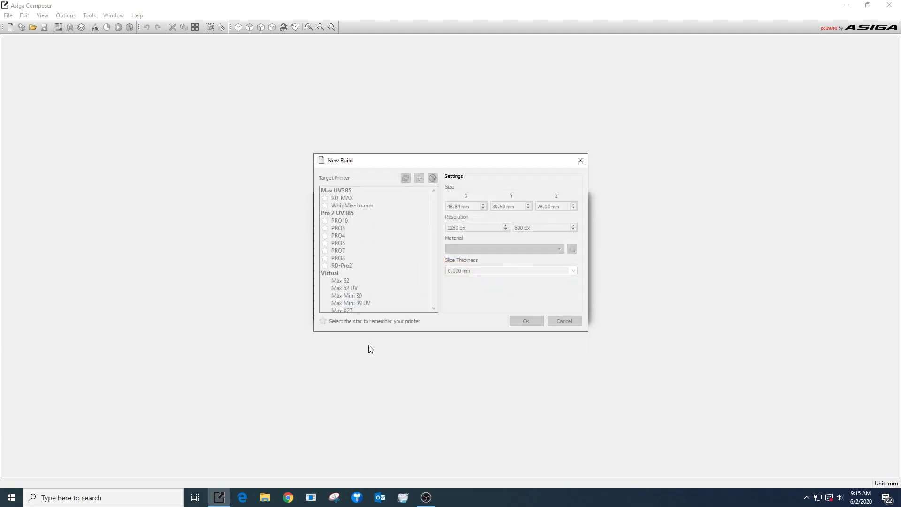
left_click_drag(393, 162, 367, 159)
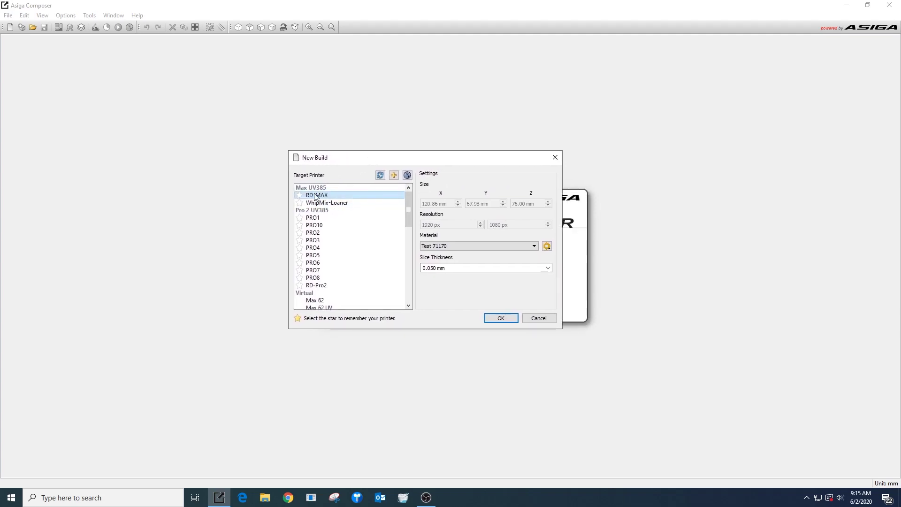
left_click(487, 245)
scroll(490, 321, "down", 3)
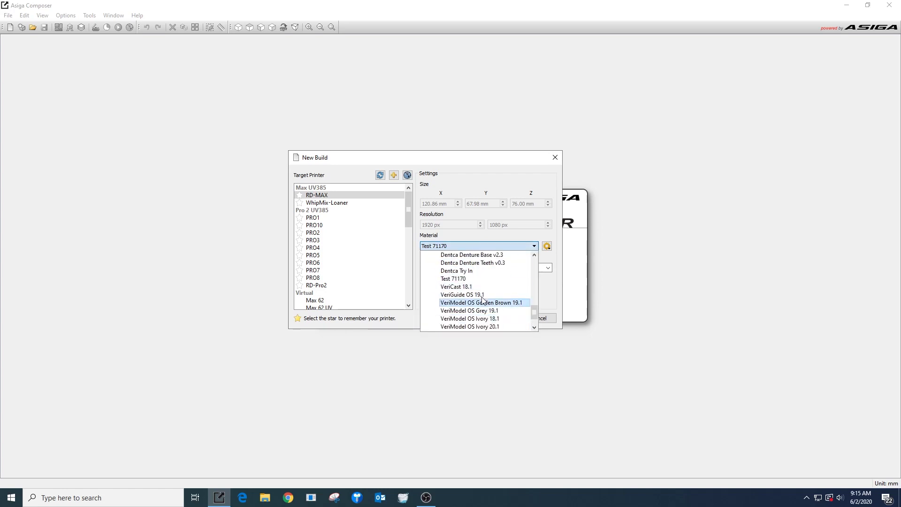
left_click(493, 327)
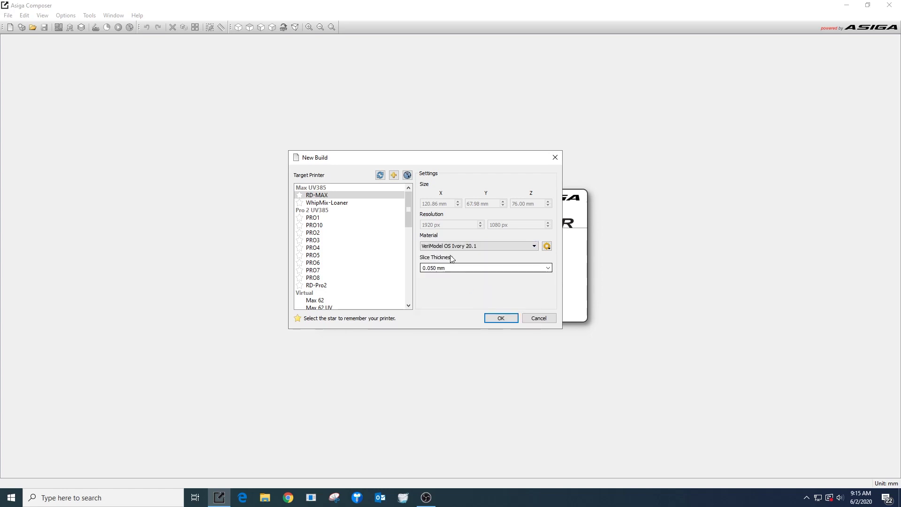
left_click(548, 270)
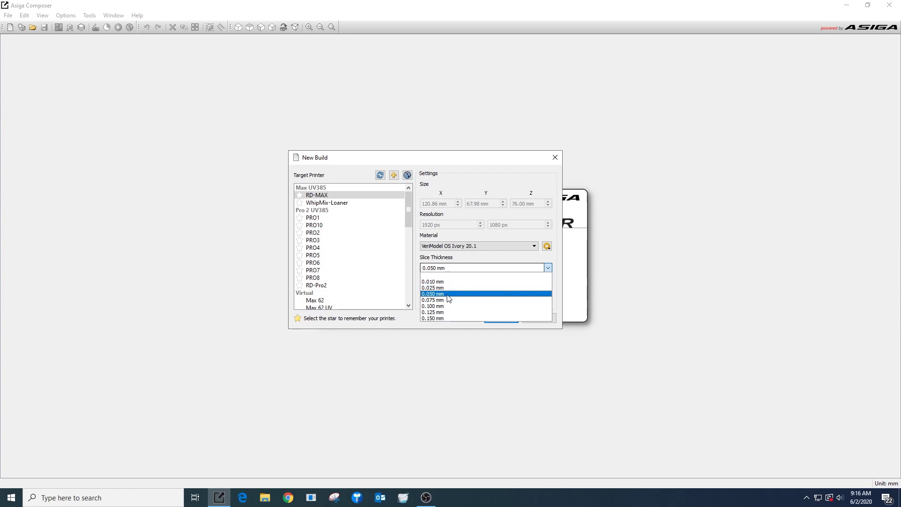
left_click(448, 294)
left_click(500, 319)
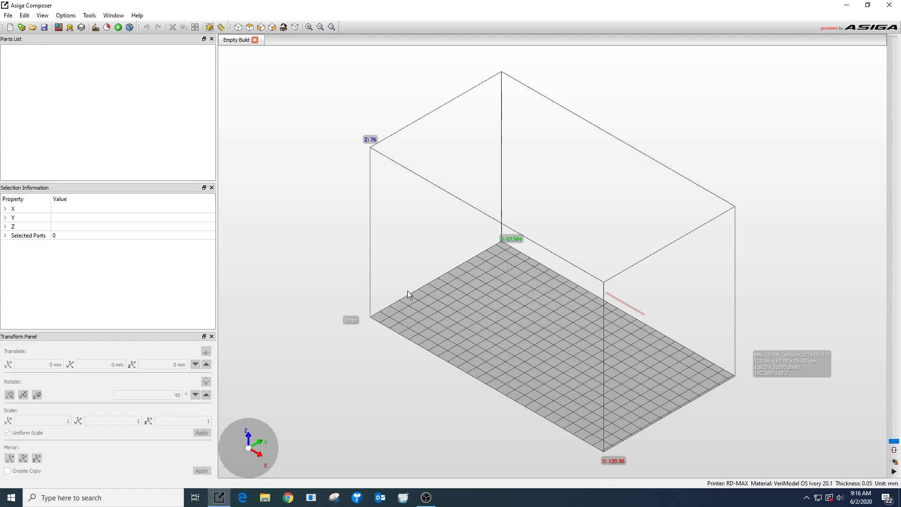
Orbit and zoom around the empty RD-MAX build volume, ending on an isometric view.
middle_click_drag(454, 338, 537, 227)
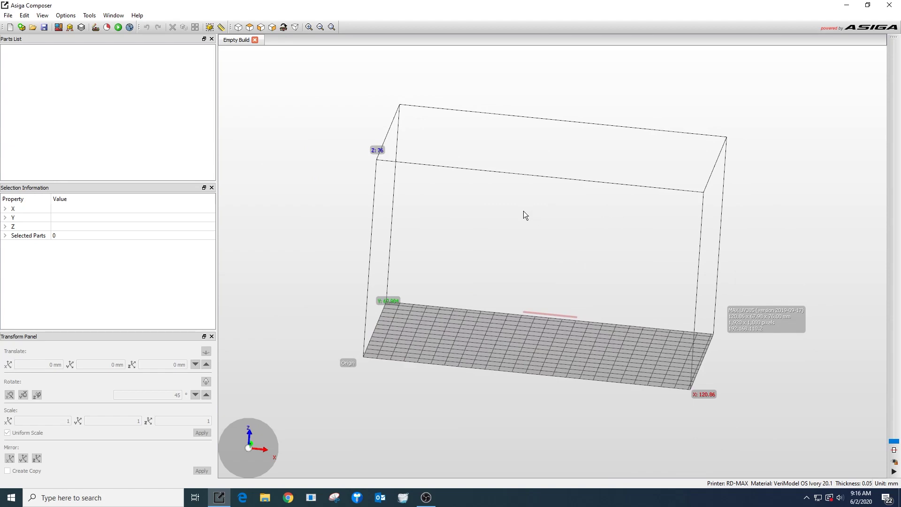
scroll(523, 209, "down", 2)
scroll(517, 258, "up", 3)
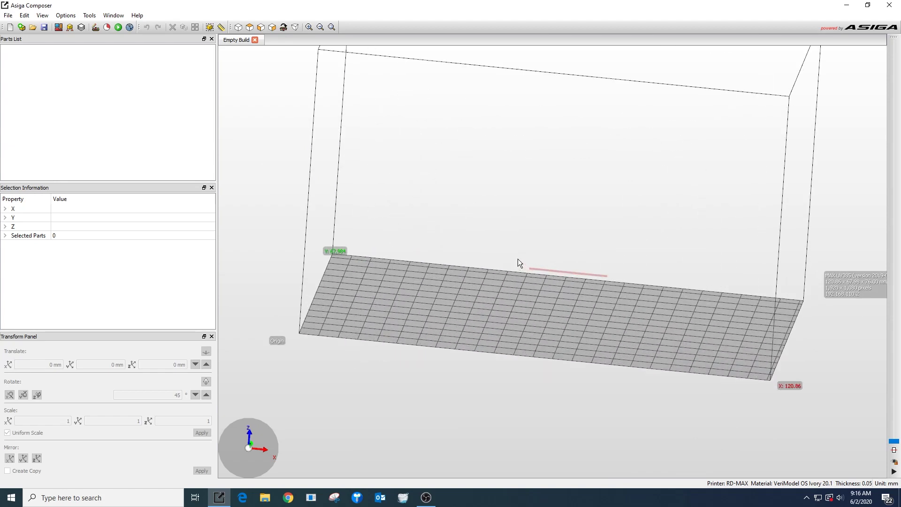
scroll(517, 263, "down", 1)
scroll(517, 263, "down", 2)
scroll(512, 260, "up", 4)
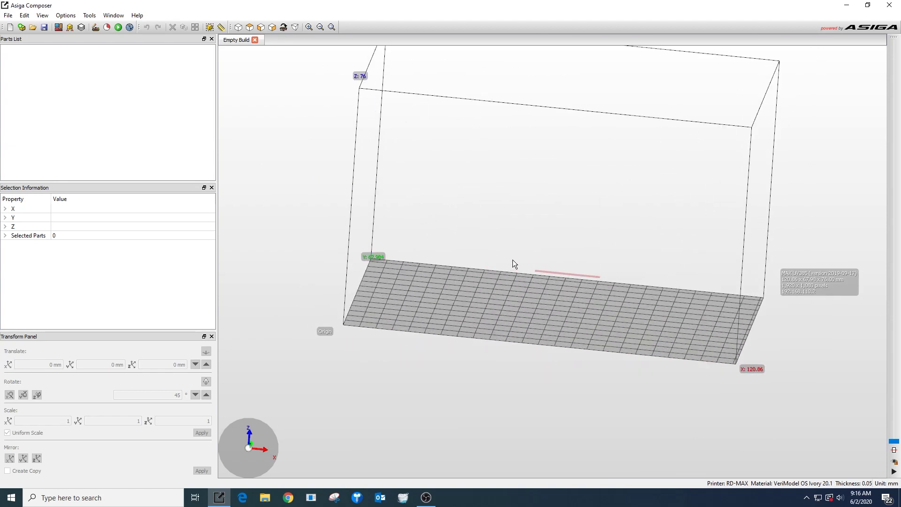
left_click_drag(512, 260, 490, 399)
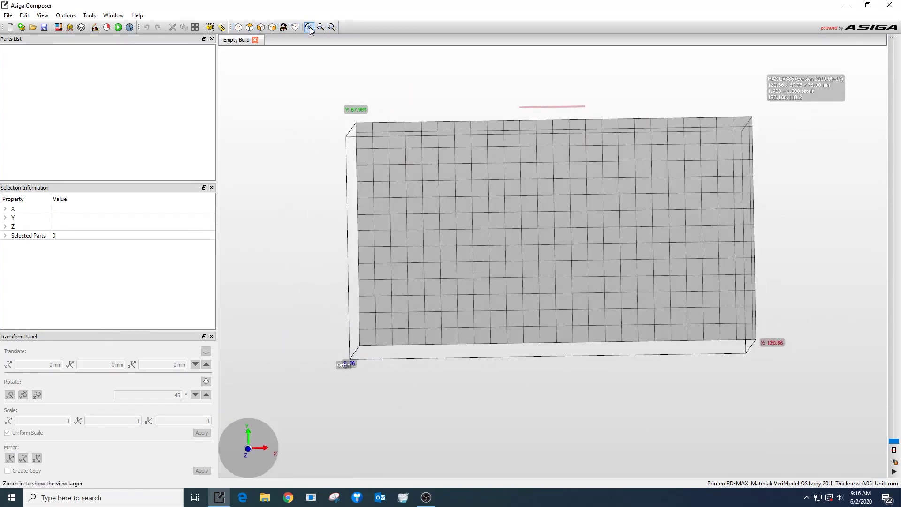
left_click(239, 27)
Cycle through isometric, top, bottom, front, back and both side preset views.
left_click(238, 27)
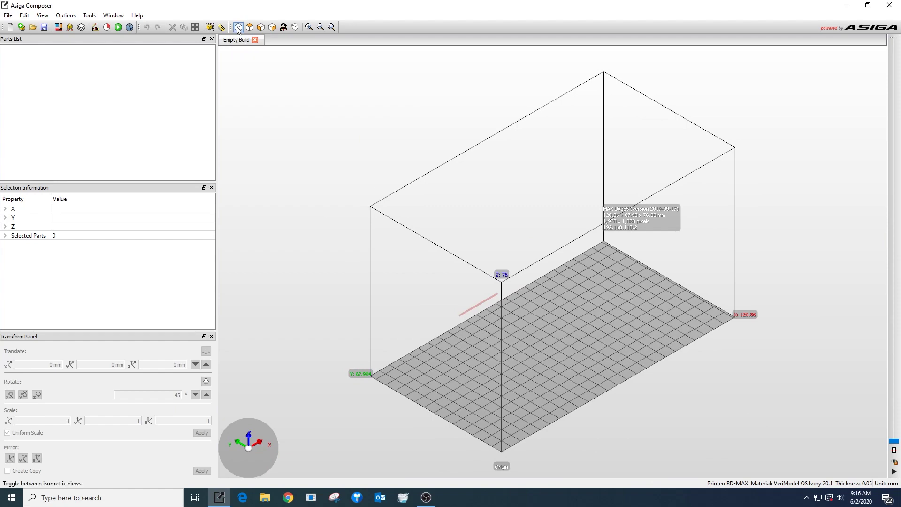
left_click(238, 28)
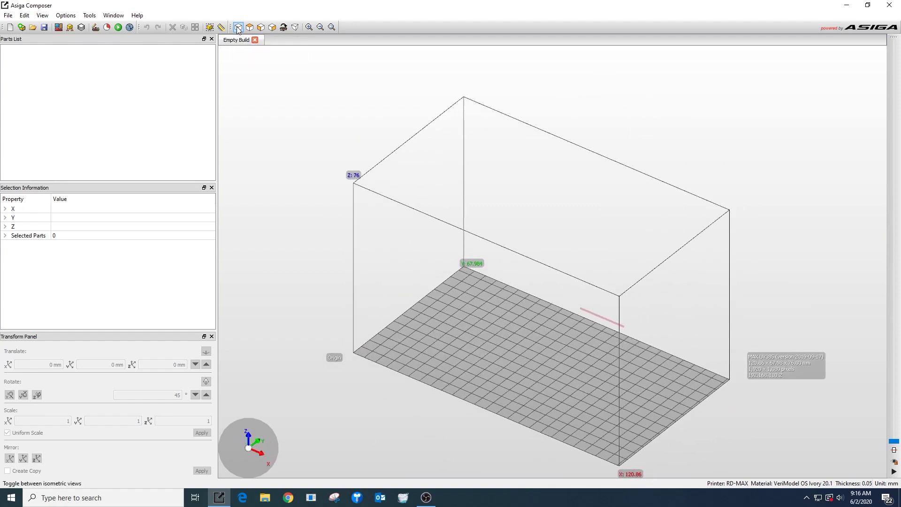
left_click(238, 27)
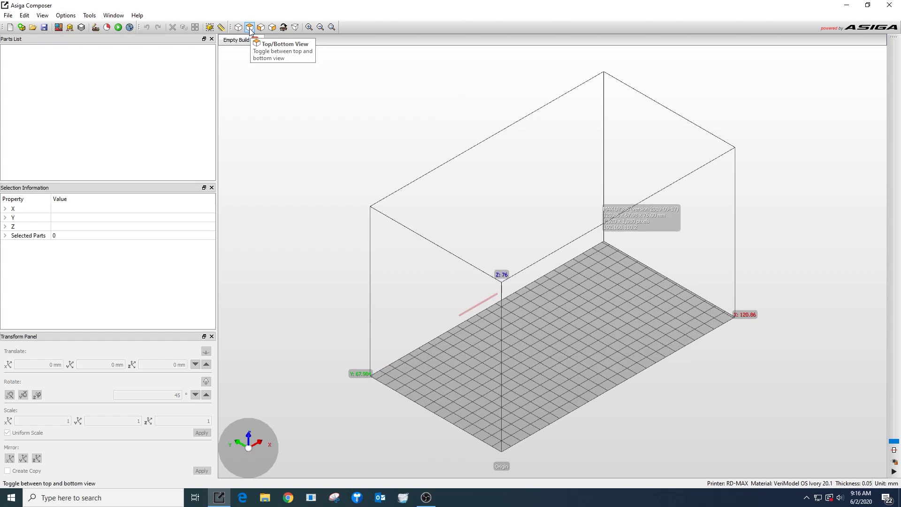
left_click(250, 28)
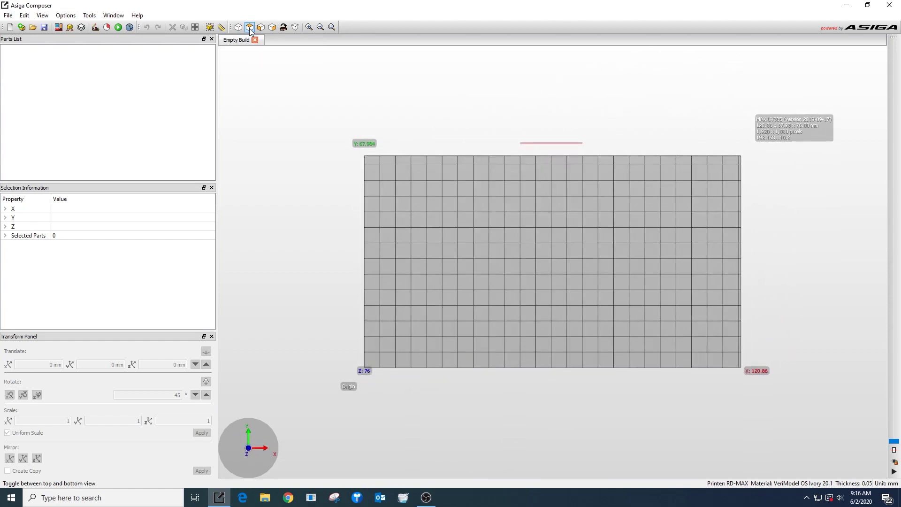
left_click(249, 29)
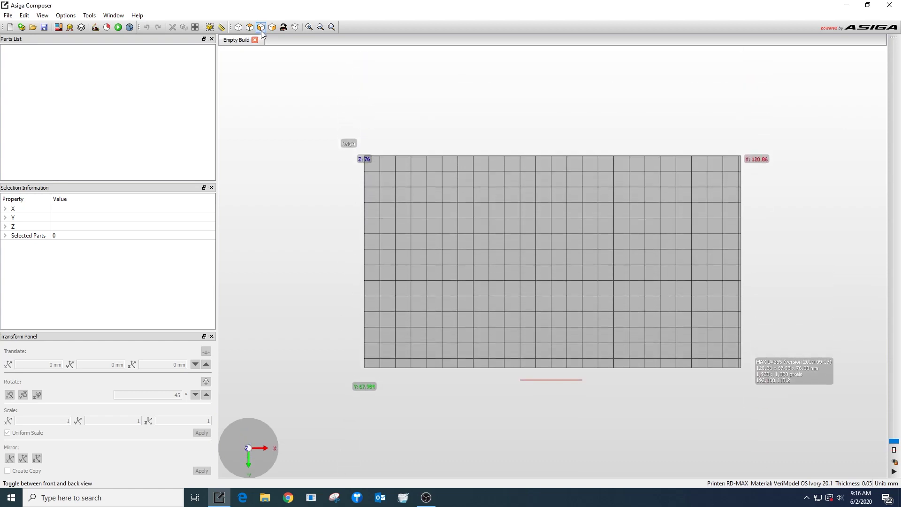
left_click(261, 29)
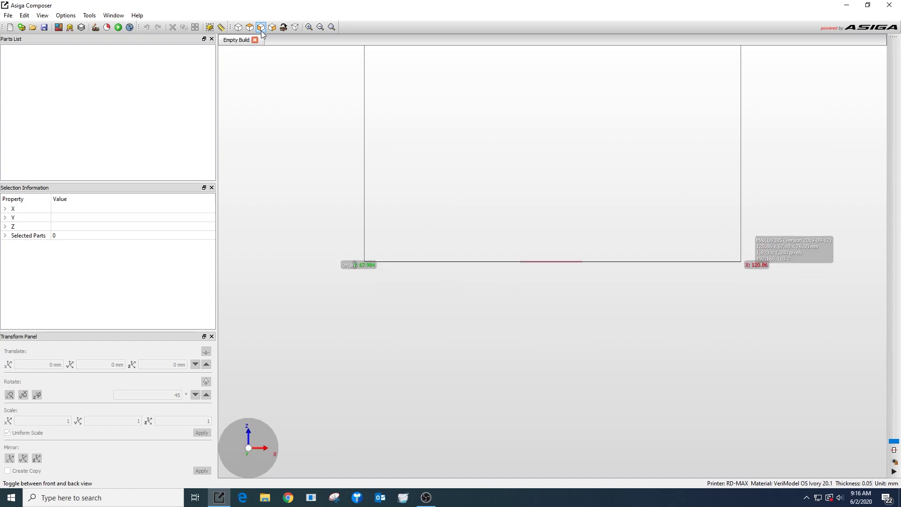
left_click(261, 29)
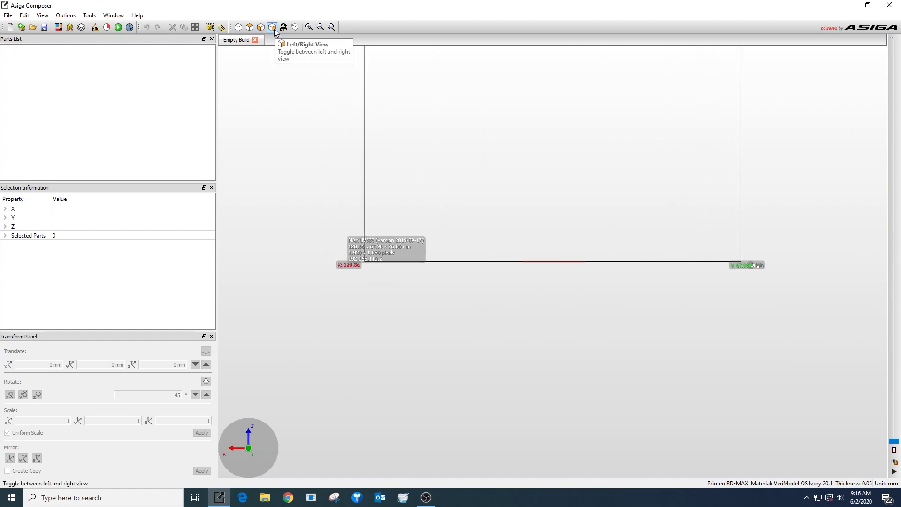
left_click(274, 29)
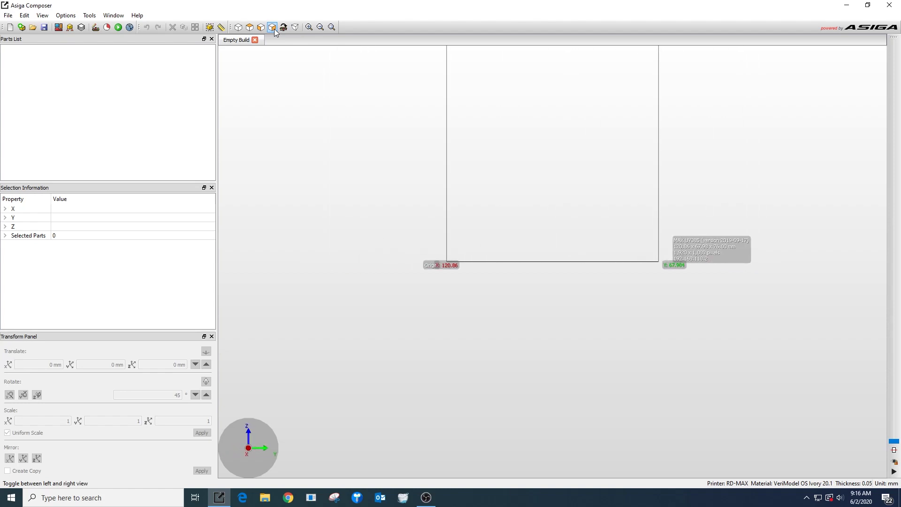
left_click(274, 29)
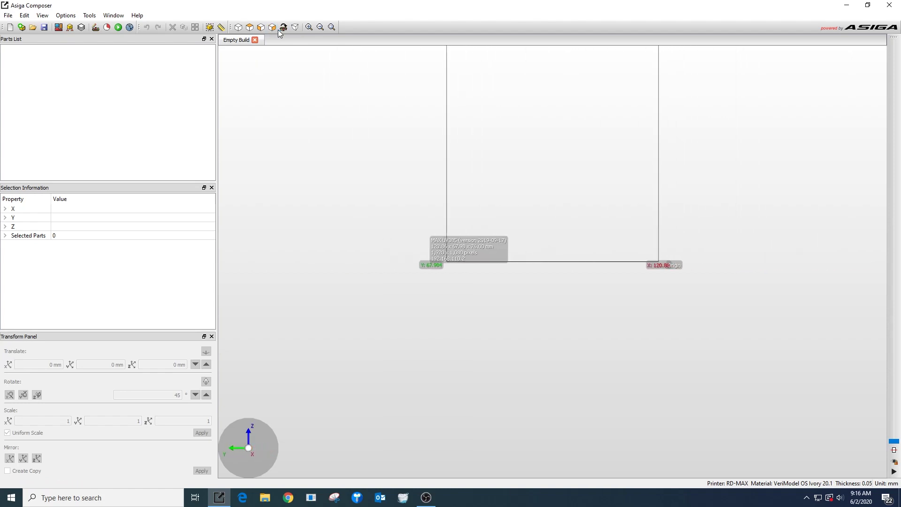
Show the build in printing orientation and inspect it in perspective before returning to orthographic.
left_click(283, 28)
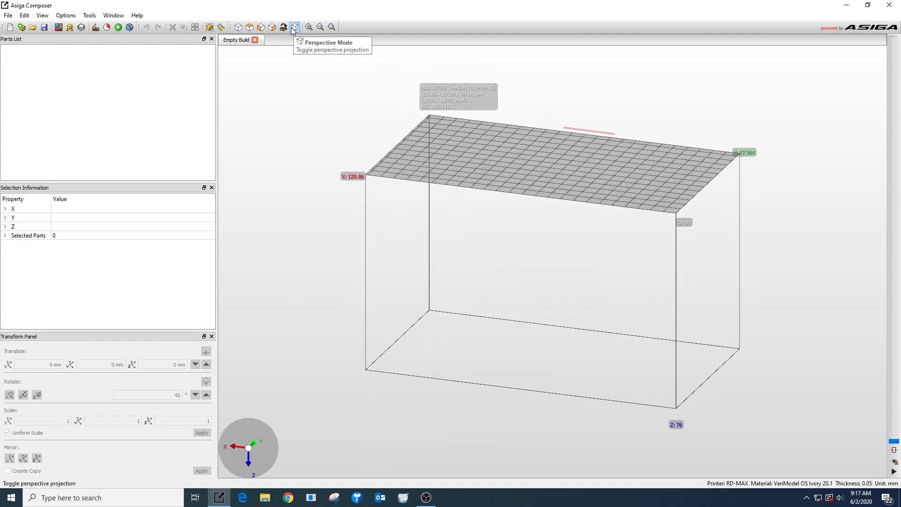
left_click(294, 28)
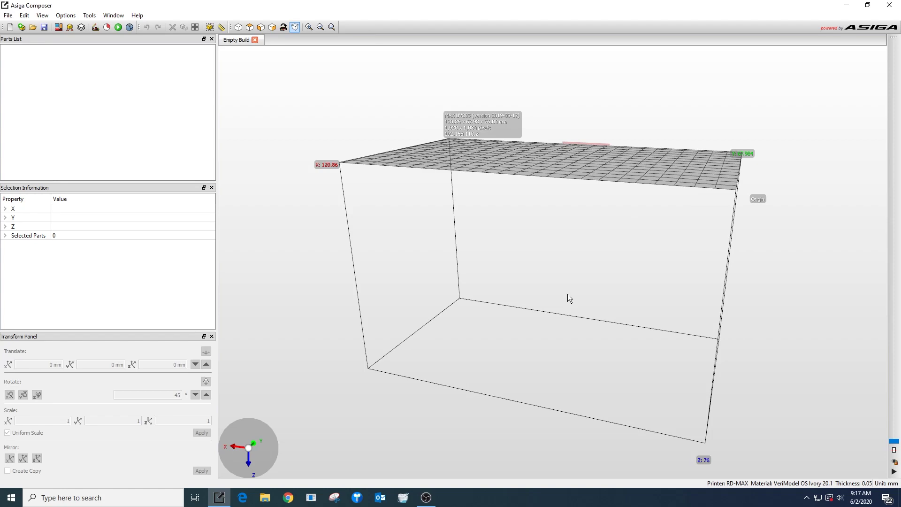
mouse_move(567, 294)
right_mouse_down()
mouse_move(576, 225)
mouse_move(580, 335)
mouse_move(589, 222)
mouse_move(579, 328)
mouse_move(582, 241)
mouse_move(572, 300)
mouse_move(587, 291)
mouse_move(576, 284)
right_mouse_up()
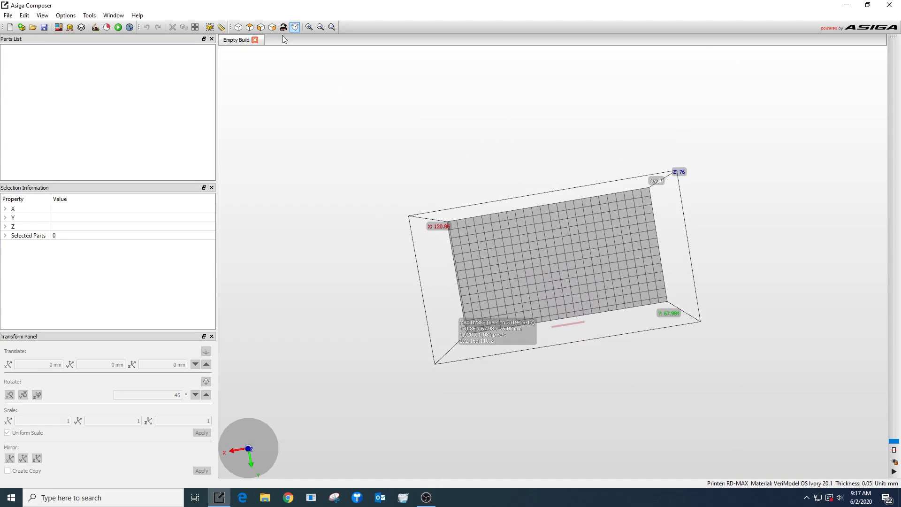
left_click(294, 29)
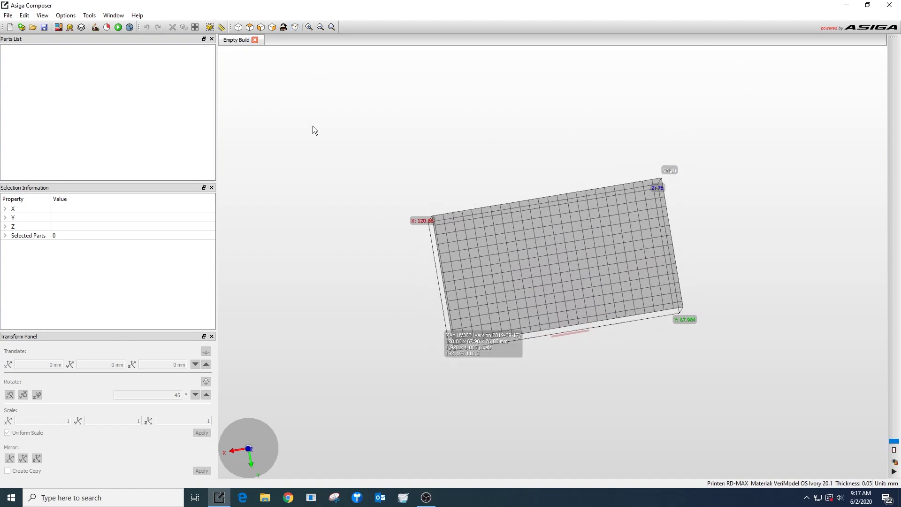
Zoom in and out, fit the platform to the window, and flip to its underside.
left_click(312, 29)
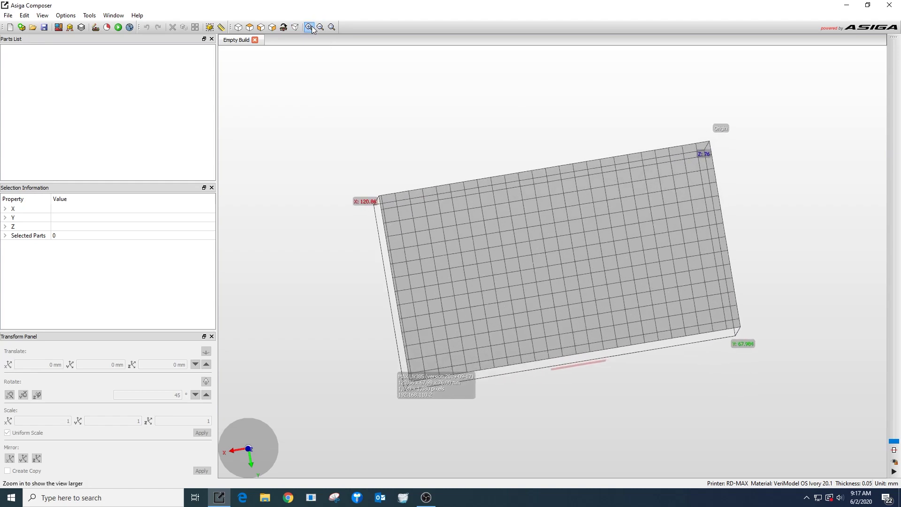
left_click(320, 27)
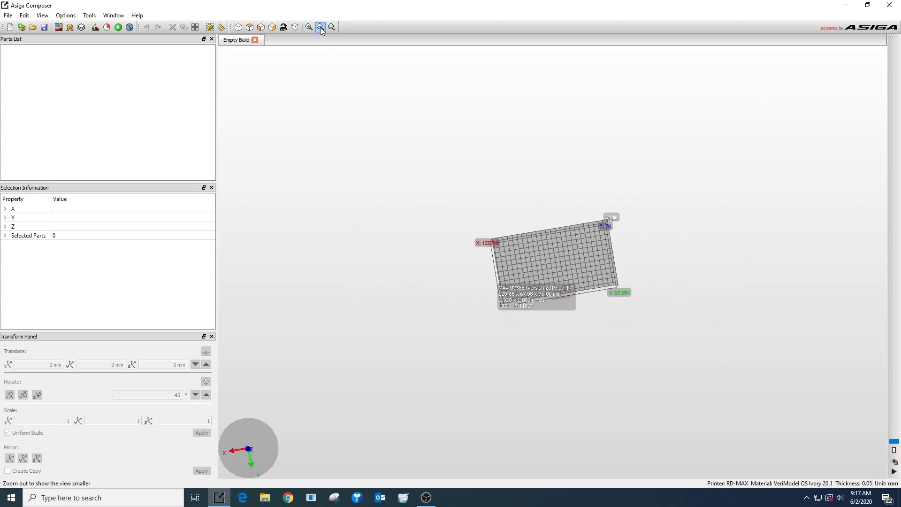
left_click(332, 27)
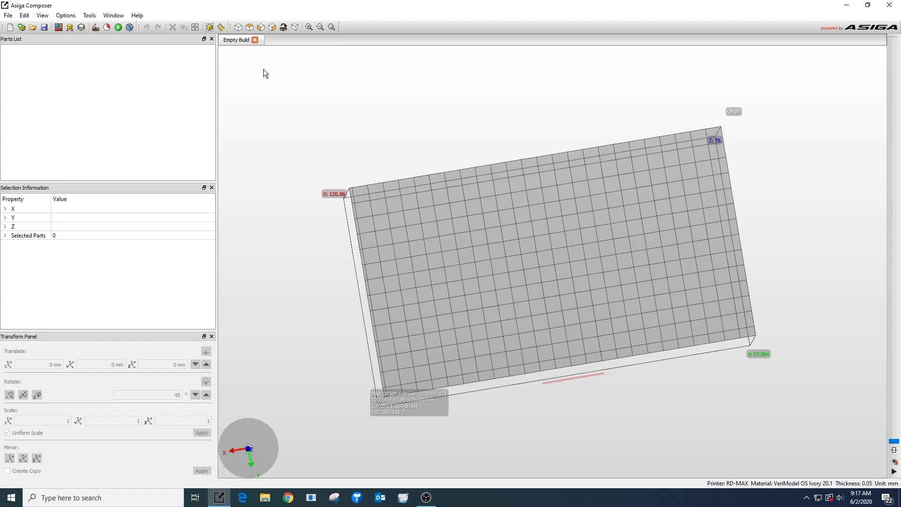
left_click(250, 28)
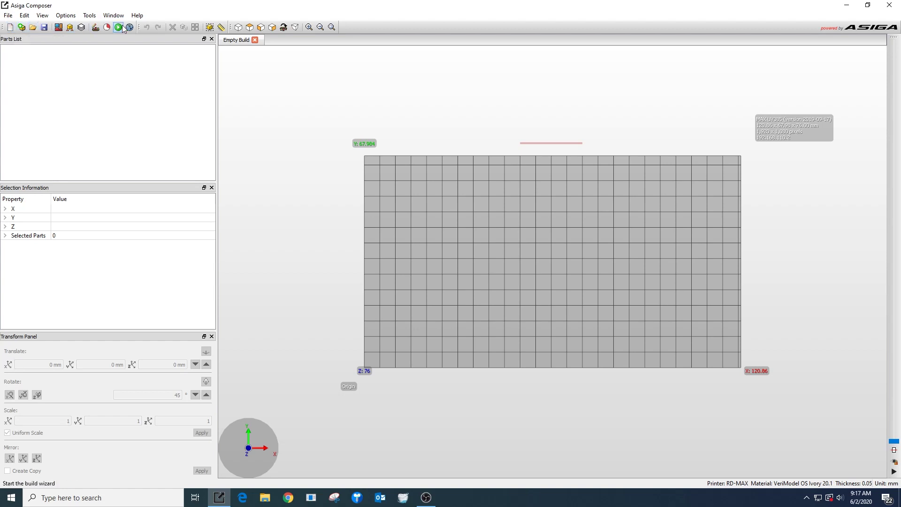
Add another RD-MAX build, keeping VeriModel OS Ivory 20.1 as the material.
left_click(11, 28)
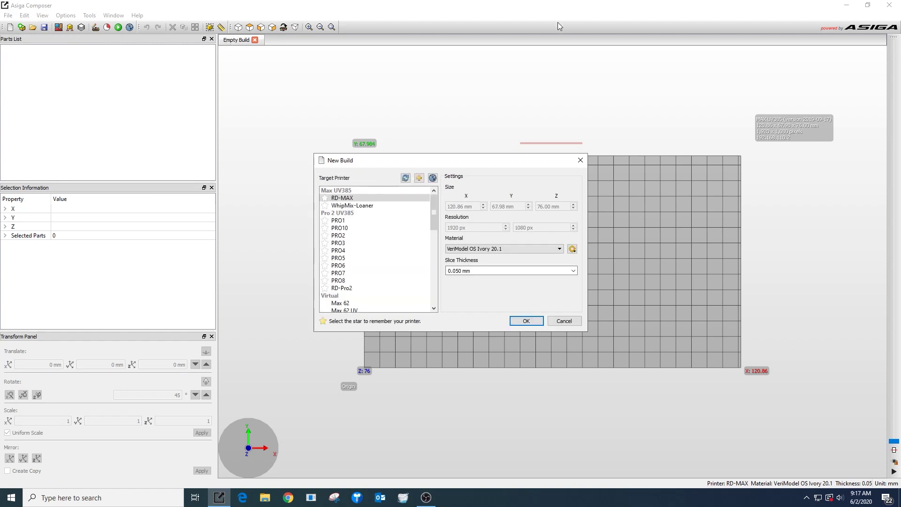
left_click(528, 322)
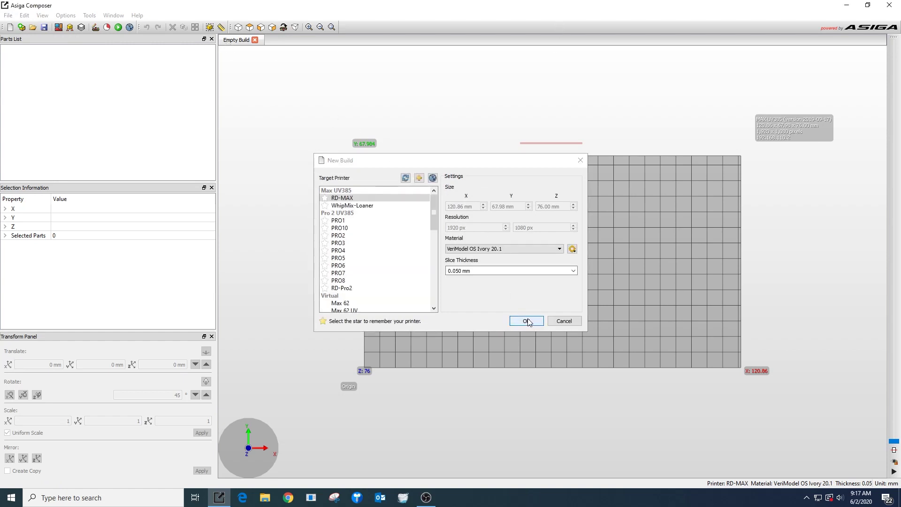
mouse_move(232, 47)
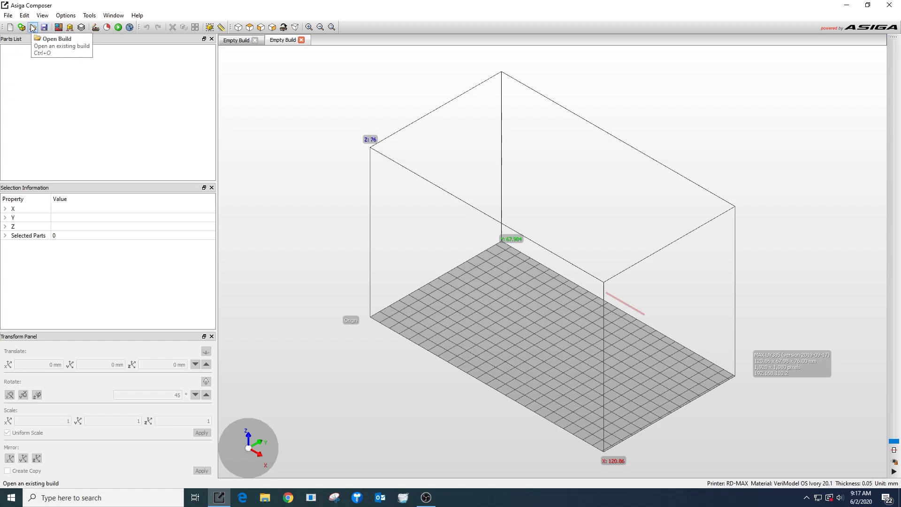
left_click(58, 28)
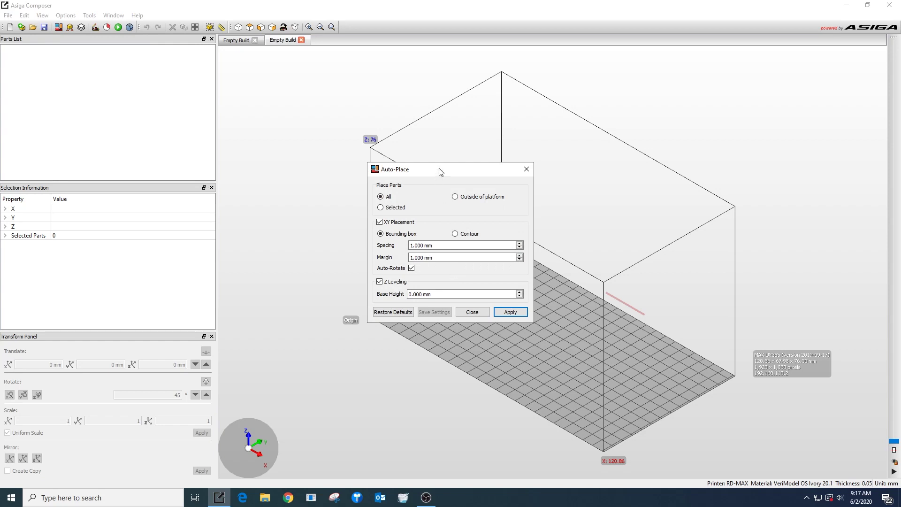
left_click_drag(440, 169, 367, 150)
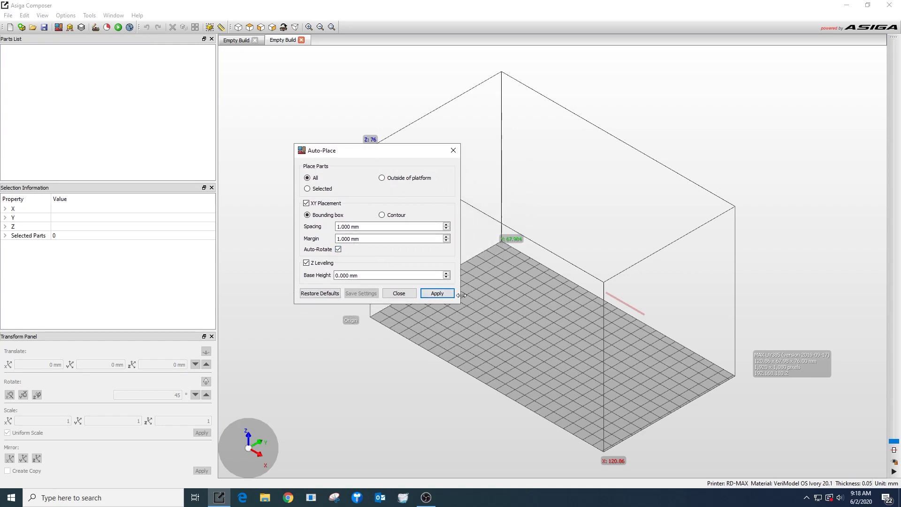
left_click(457, 151)
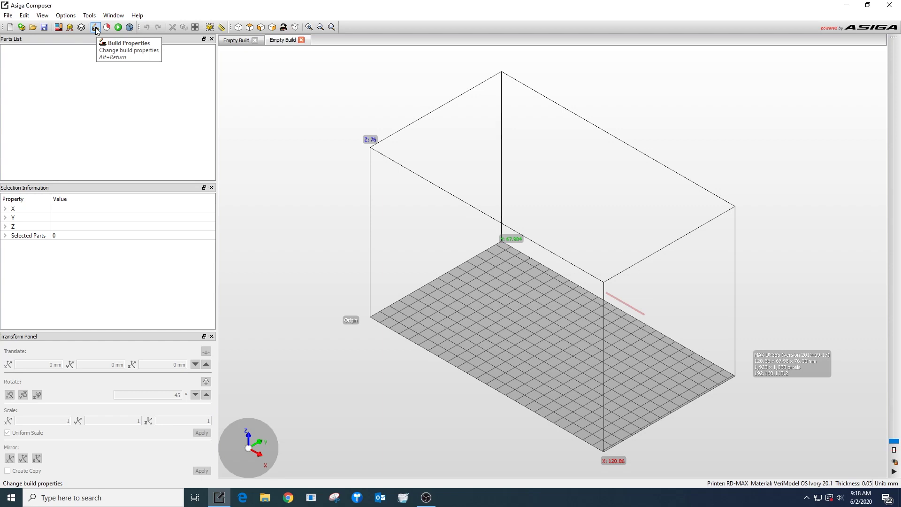
Change the second build's material from Ivory to VeriModel OS Grey 19.1 in Build Properties.
left_click(95, 28)
left_click_drag(451, 162, 412, 149)
left_click(462, 234)
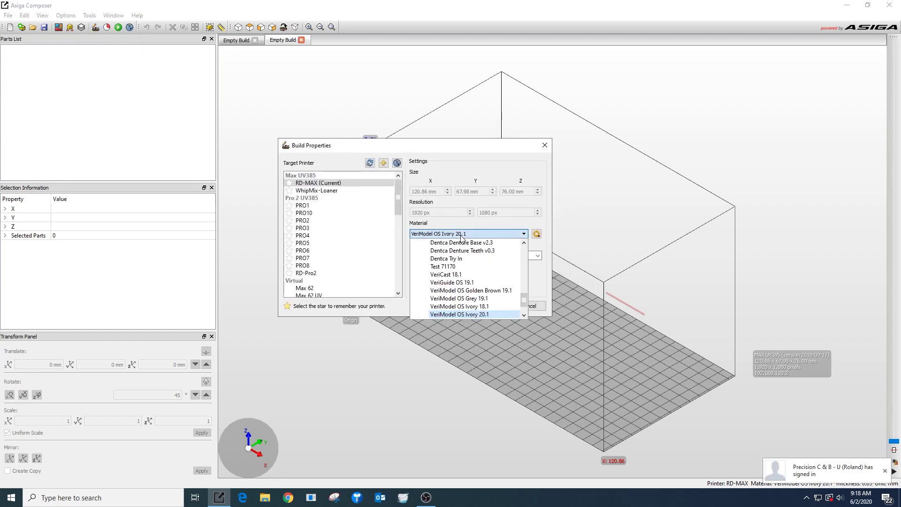
left_click(468, 299)
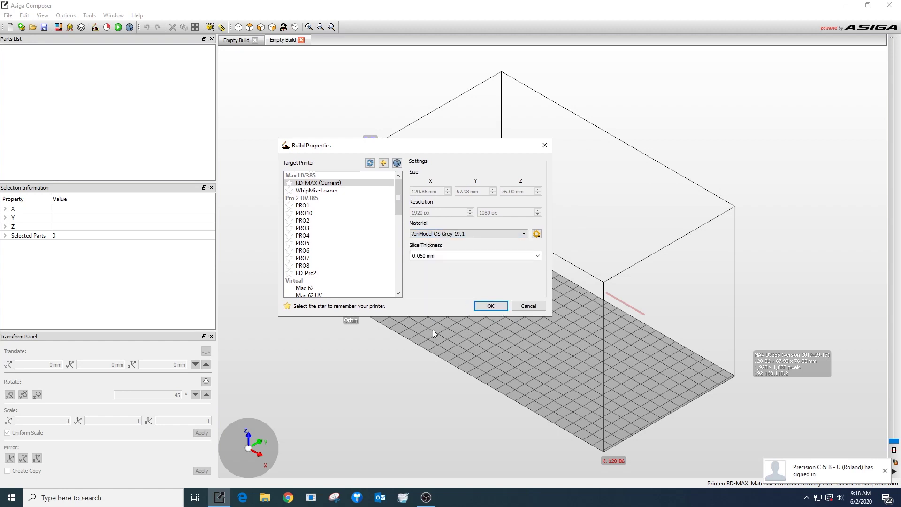
left_click(488, 305)
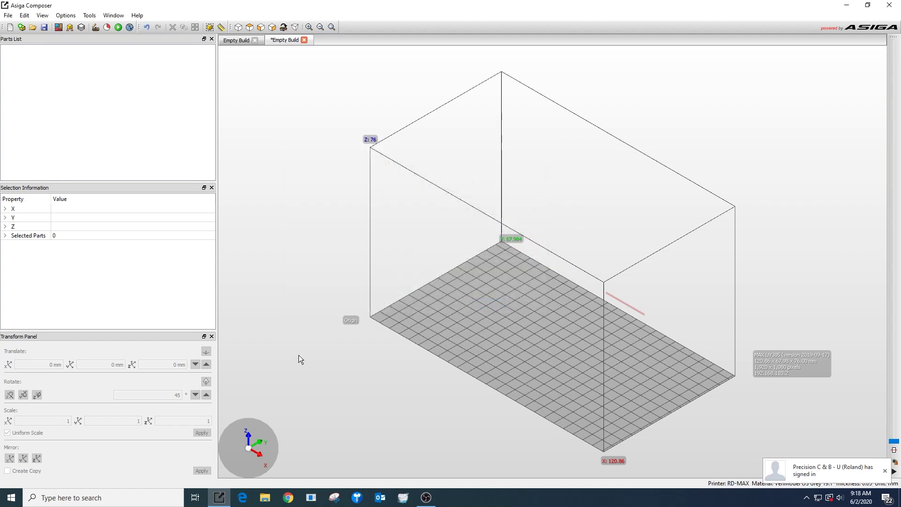
left_click(107, 28)
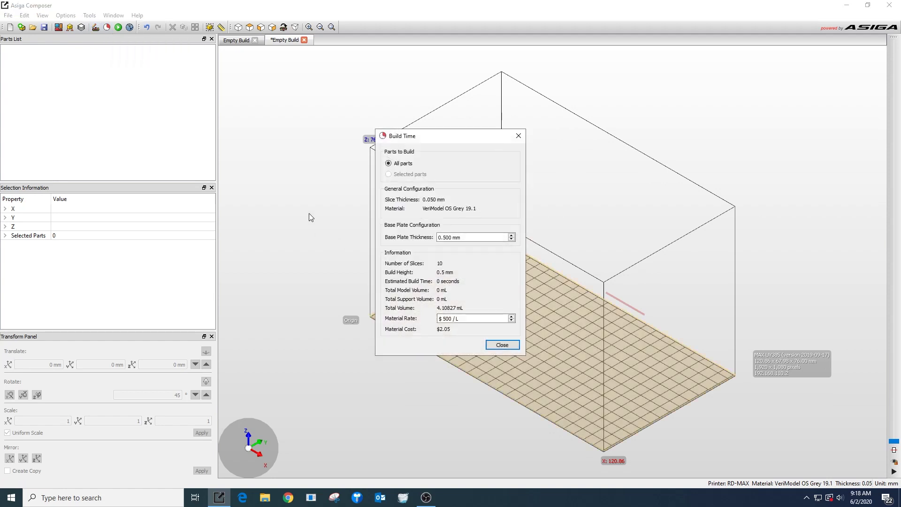
left_click_drag(463, 140, 400, 122)
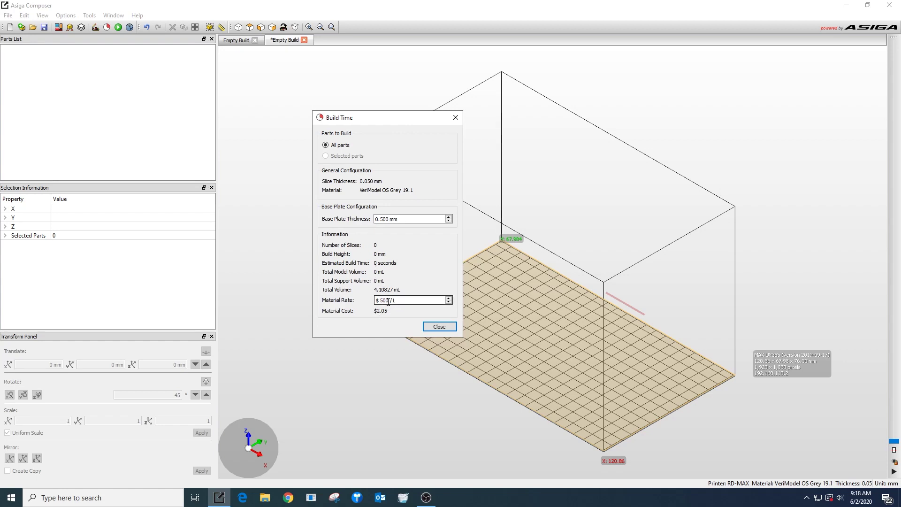
left_click_drag(386, 301, 375, 301)
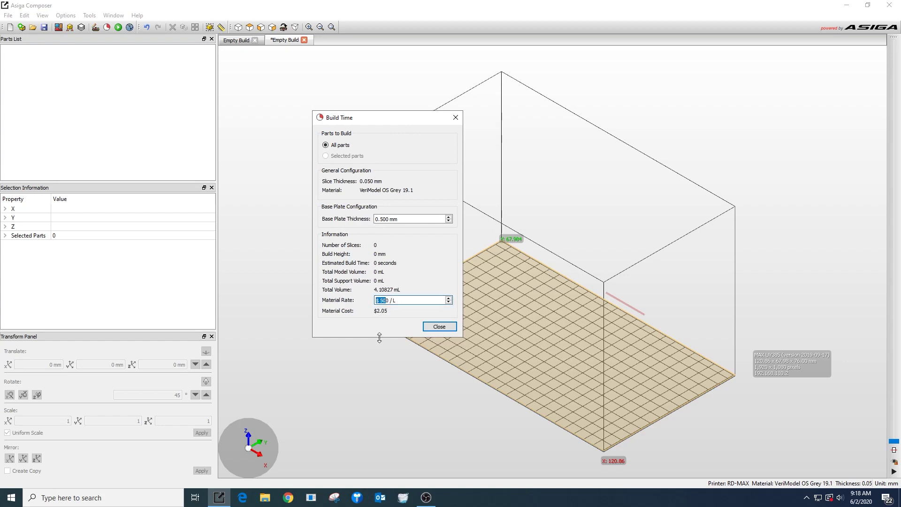
double_click(391, 300)
left_click(390, 300)
left_click(455, 118)
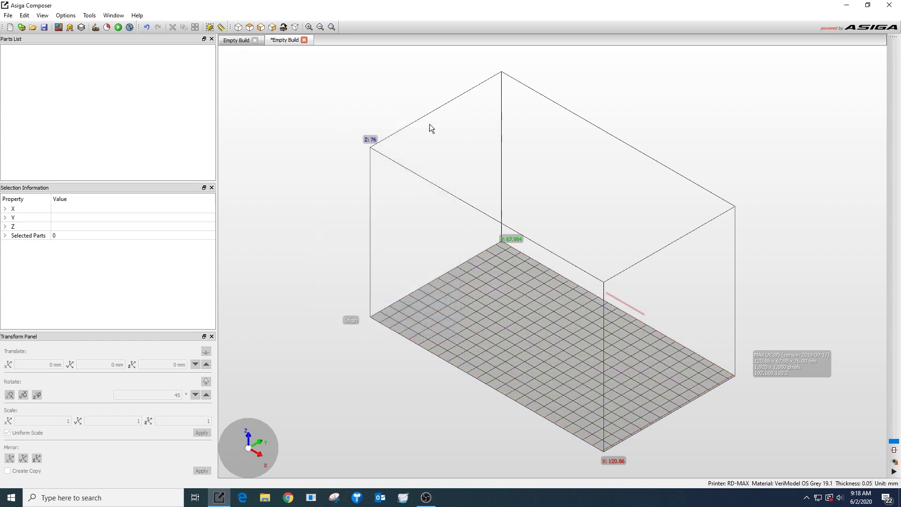
Open the printer's web interface and browse its Front Panel, Settings and System Information pages.
left_click(129, 27)
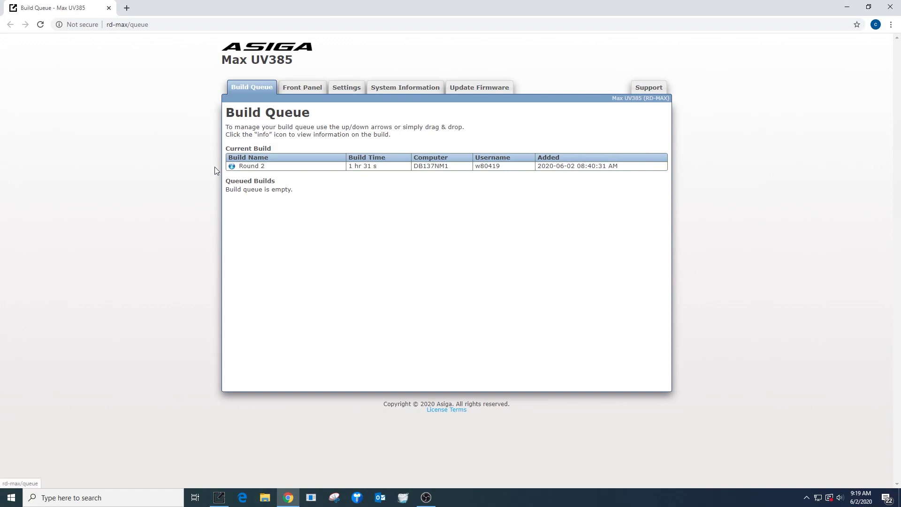
left_click(303, 89)
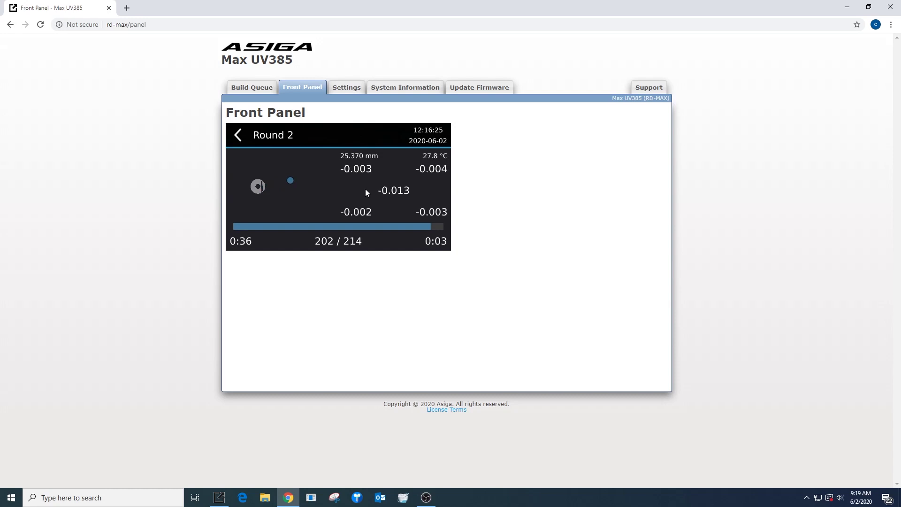
left_click(345, 89)
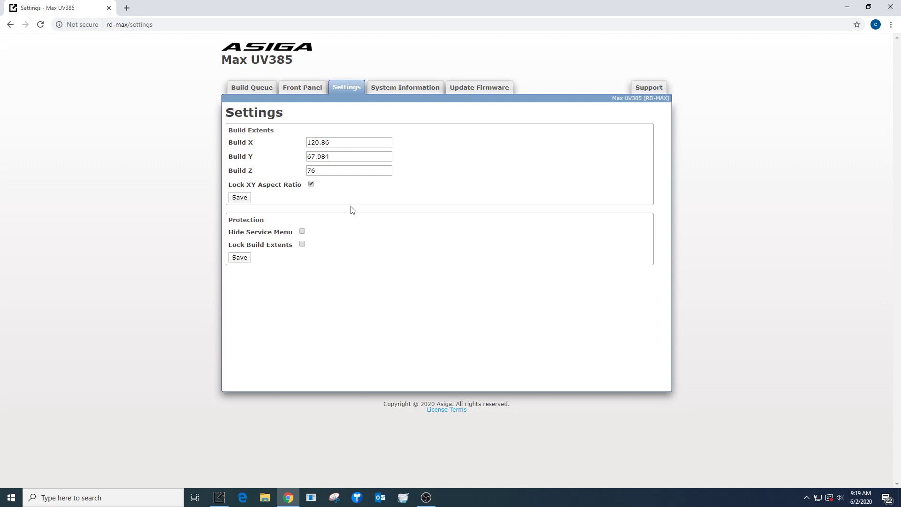
left_click(389, 93)
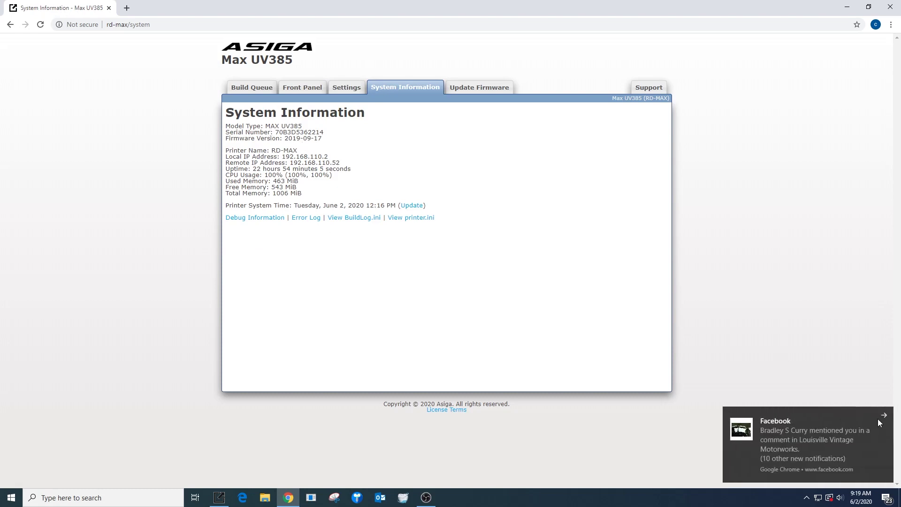
Dismiss the notification, check the Update Firmware page, then close Chrome.
left_click(895, 418)
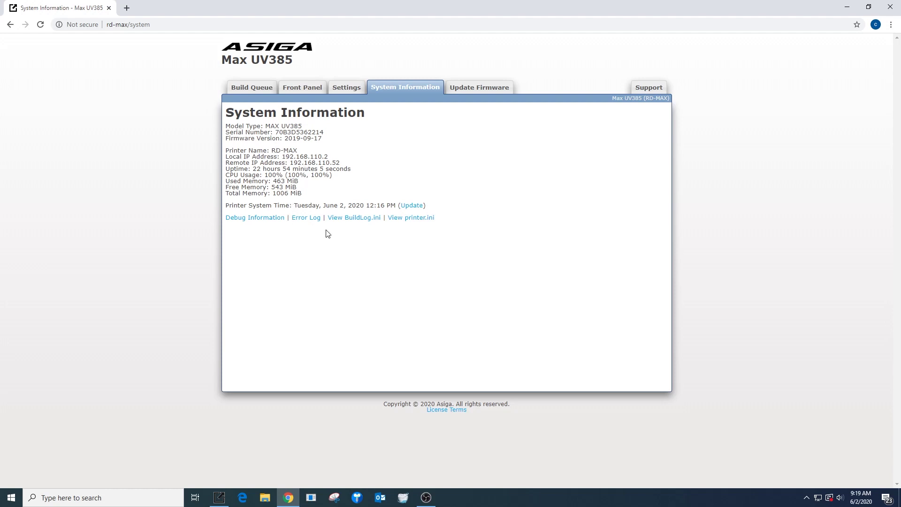
left_click(460, 91)
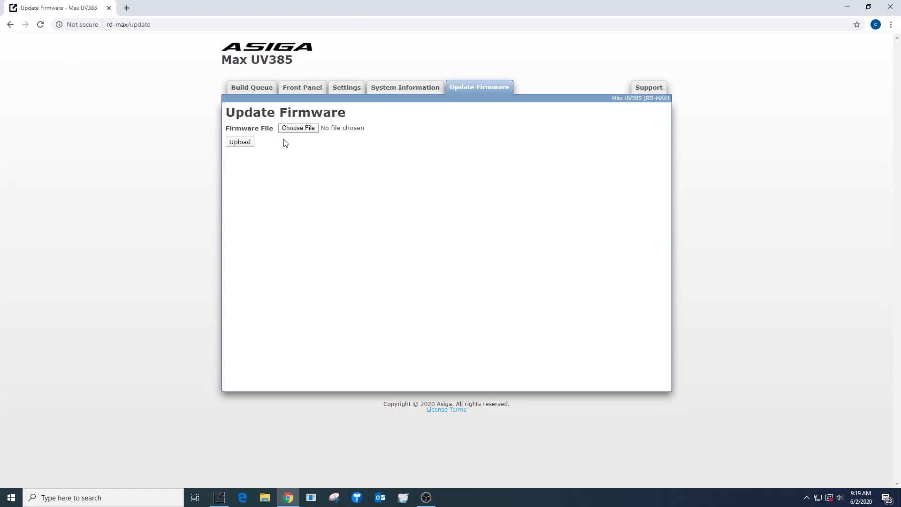
left_click(890, 7)
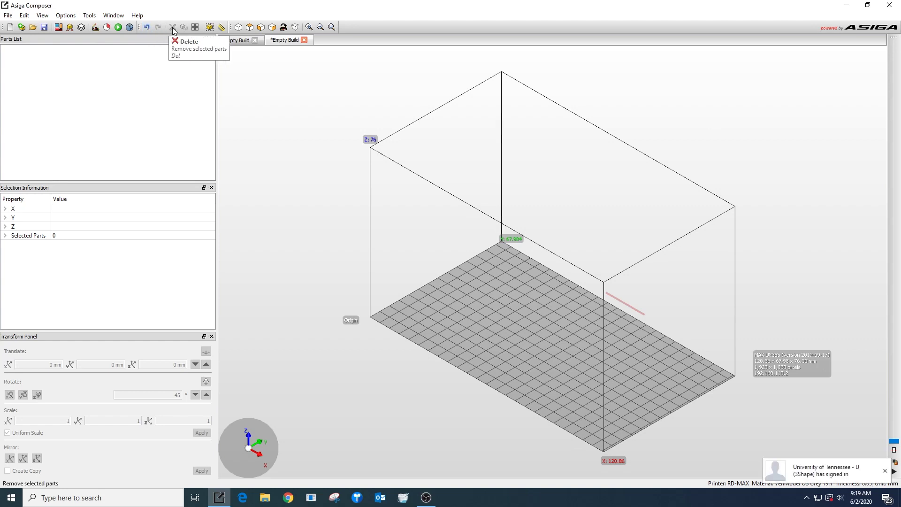
left_click(209, 27)
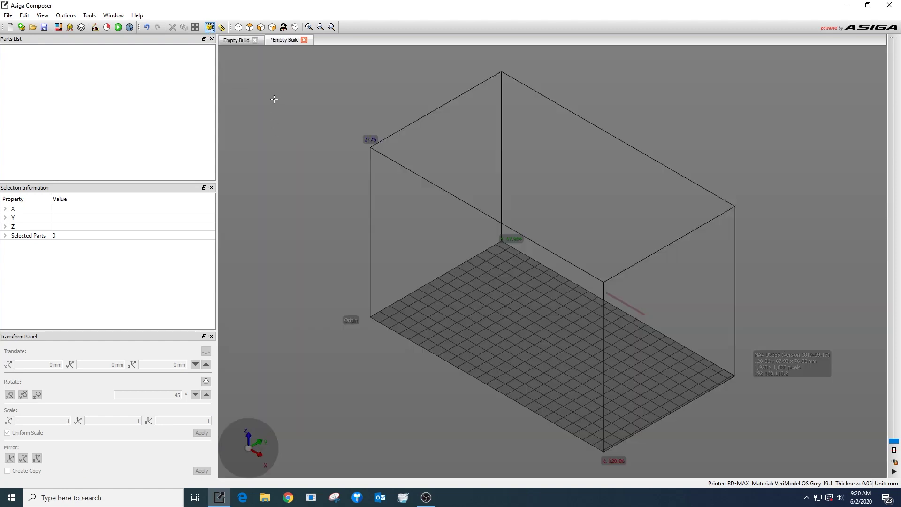
left_click_drag(276, 100, 699, 446)
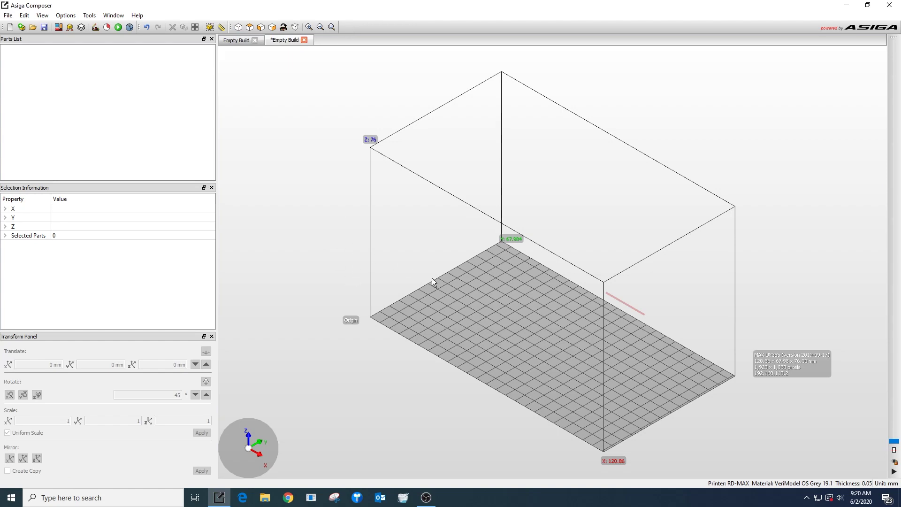
Orbit the camera to look straight down on the empty build platform.
right_click_drag(432, 280, 475, 282)
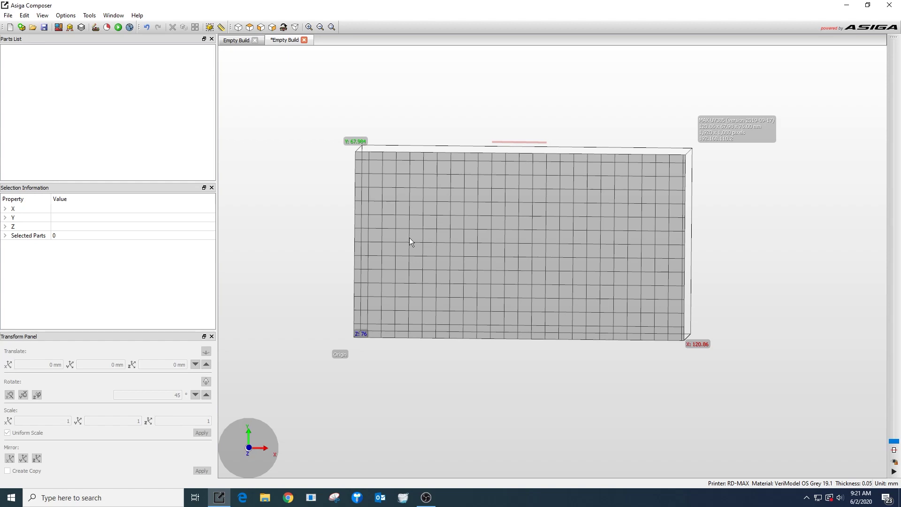
Orbit the empty RD-MAX build volume down to an edge-on front view of the platform.
left_click_drag(410, 238, 431, 186)
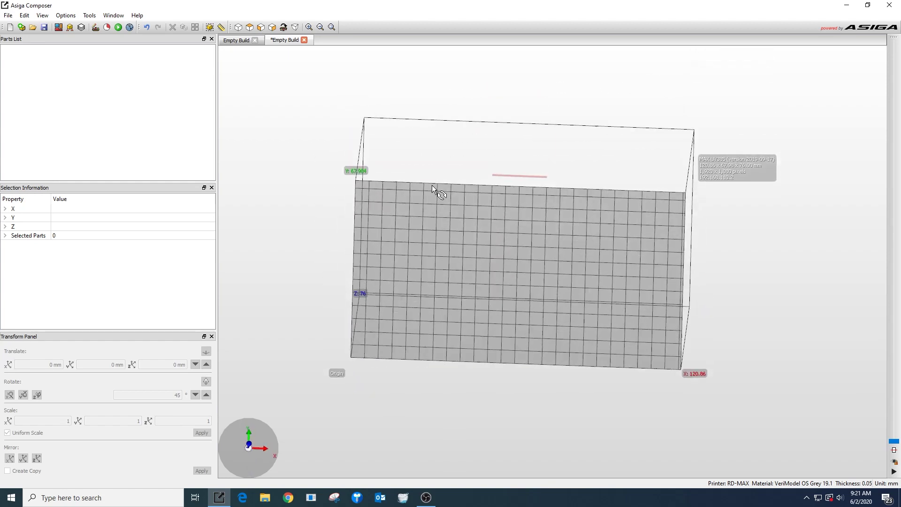
left_click_drag(458, 289, 461, 232)
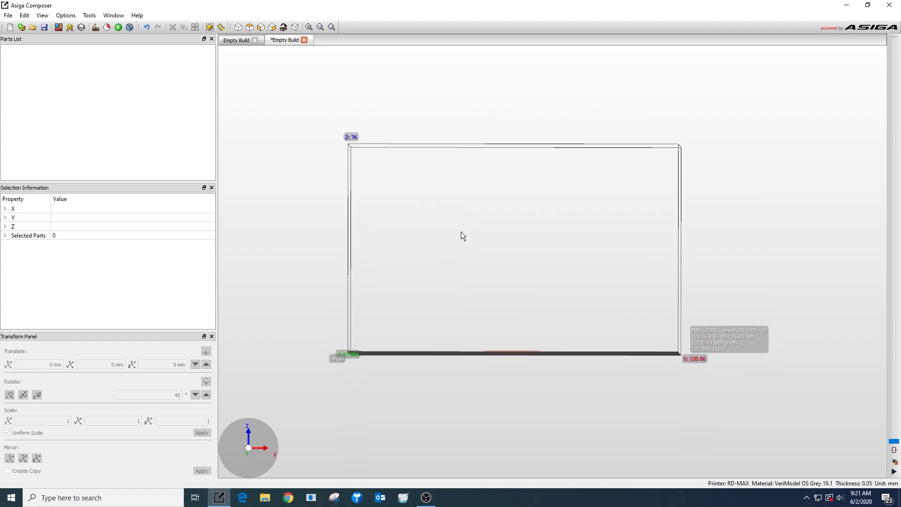